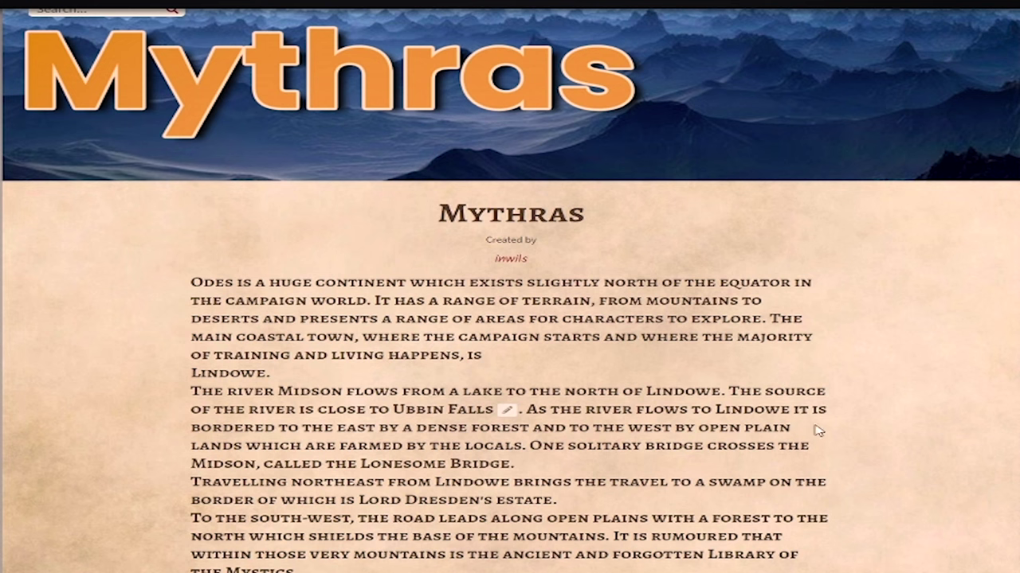
# Read through the Mythras world homepage, from the Odes introduction down to the Magic and Organisations article listings.
pyautogui.scroll(-1, 727, 390)
pyautogui.scroll(-4, 727, 389)
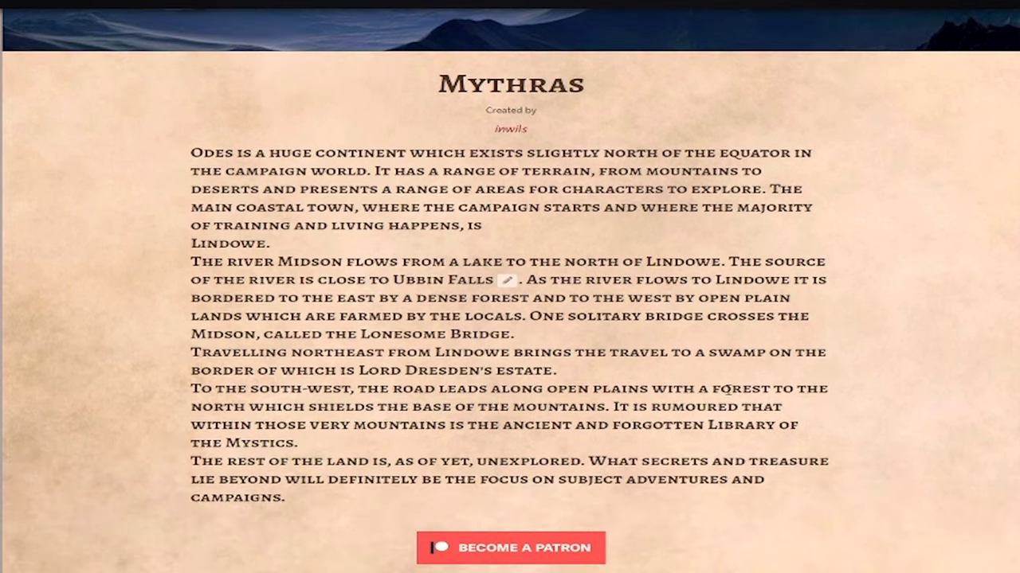
pyautogui.scroll(-3, 727, 390)
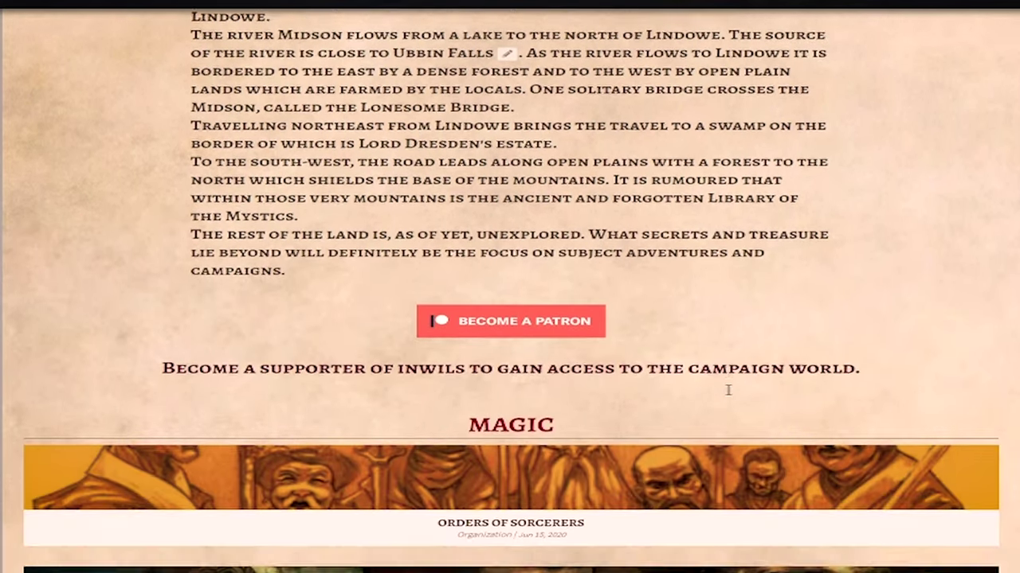
pyautogui.scroll(-1, 727, 390)
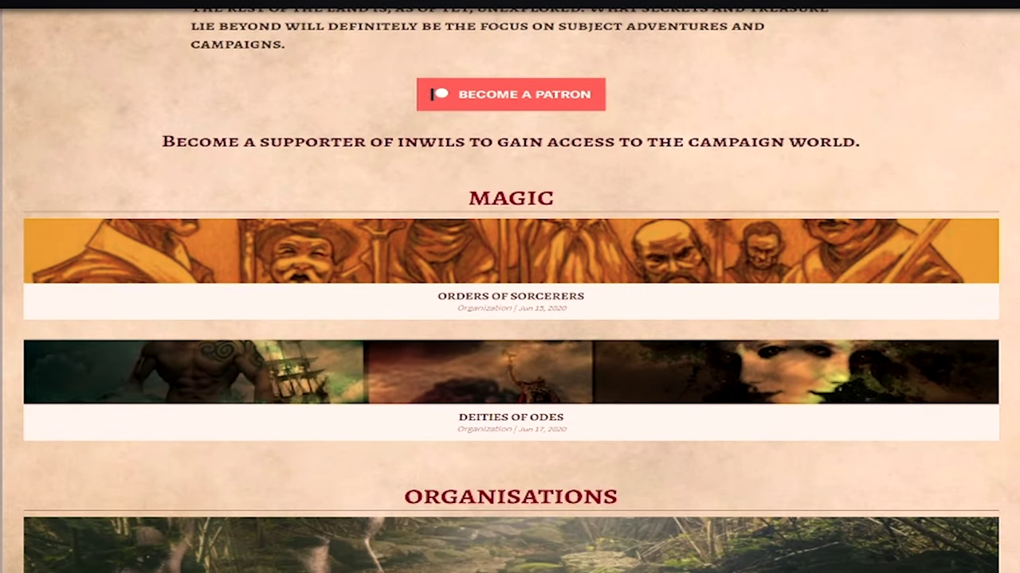
pyautogui.scroll(-1, 728, 389)
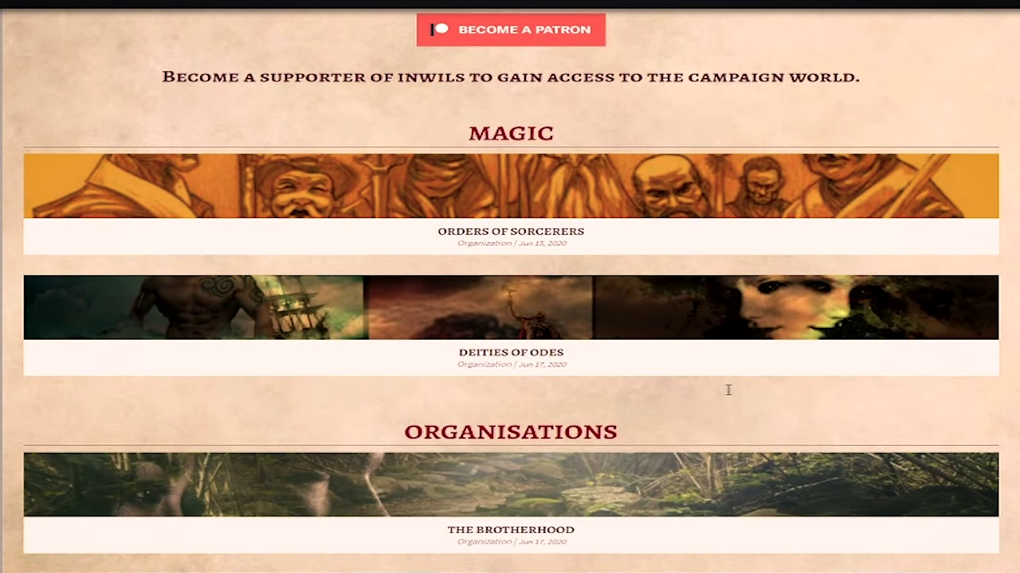
# Open the Orders of Sorcerers article and read it down to the individual order entries.
pyautogui.click(518, 197)
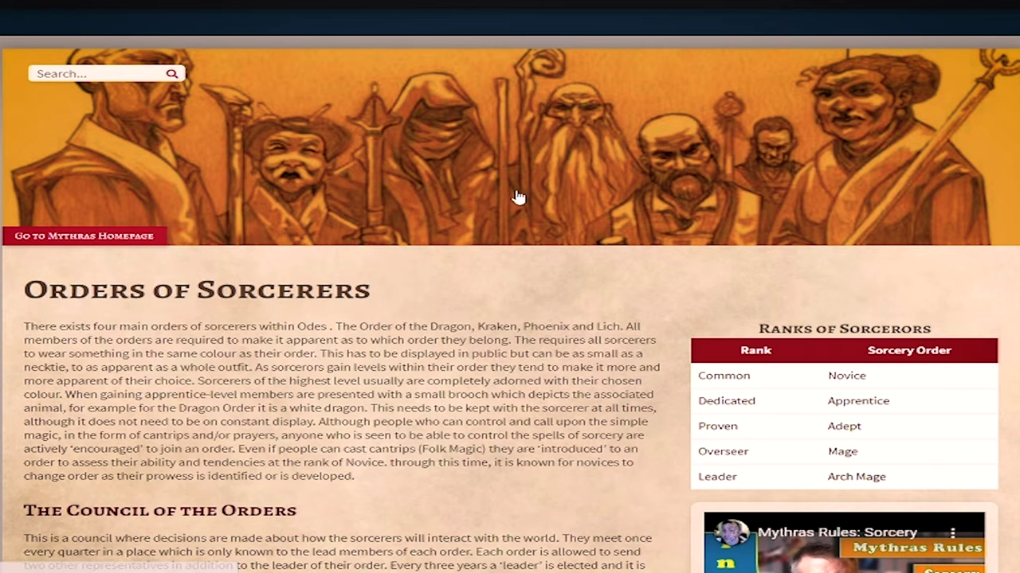
pyautogui.scroll(-4, 518, 197)
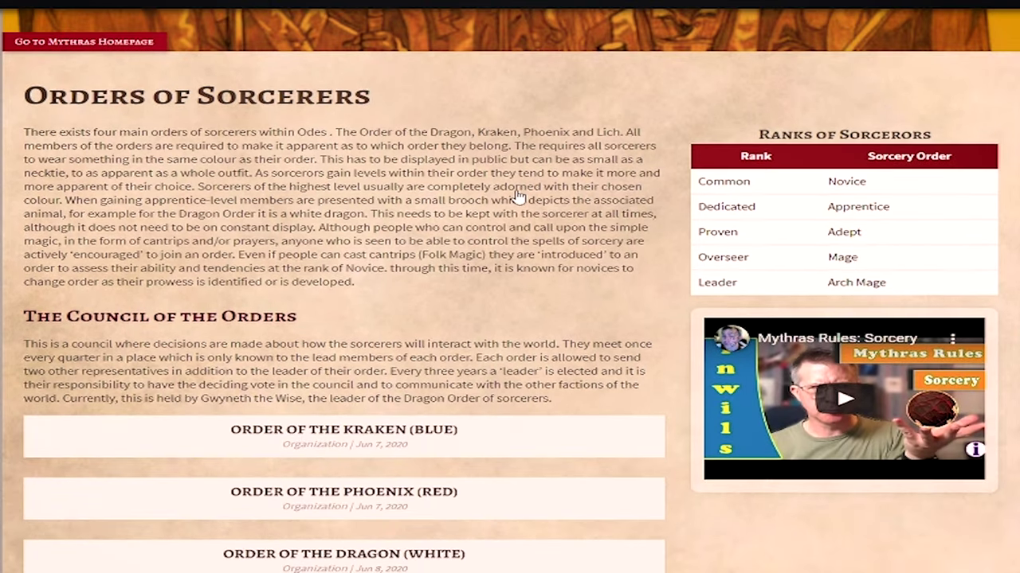
pyautogui.scroll(-1, 517, 197)
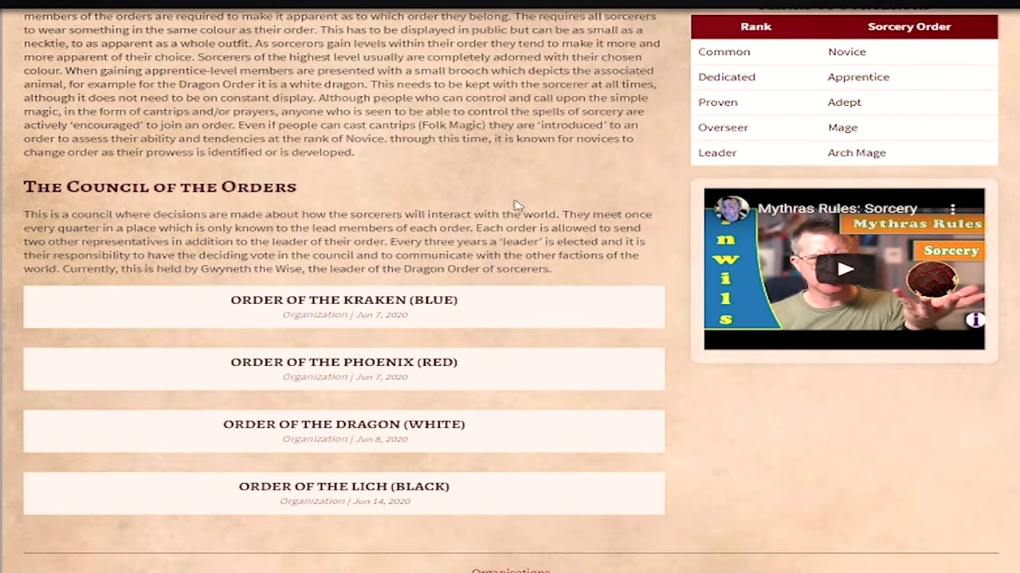
pyautogui.scroll(-1, 516, 205)
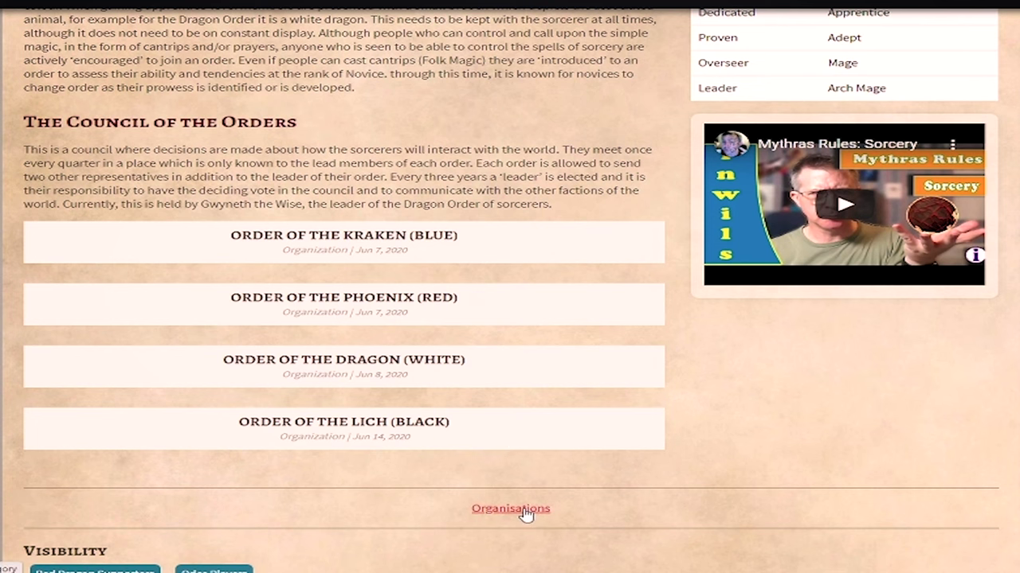
# Open the Organisations category and read the History of the Mystics article listed in it.
pyautogui.click(526, 514)
pyautogui.scroll(-2, 523, 487)
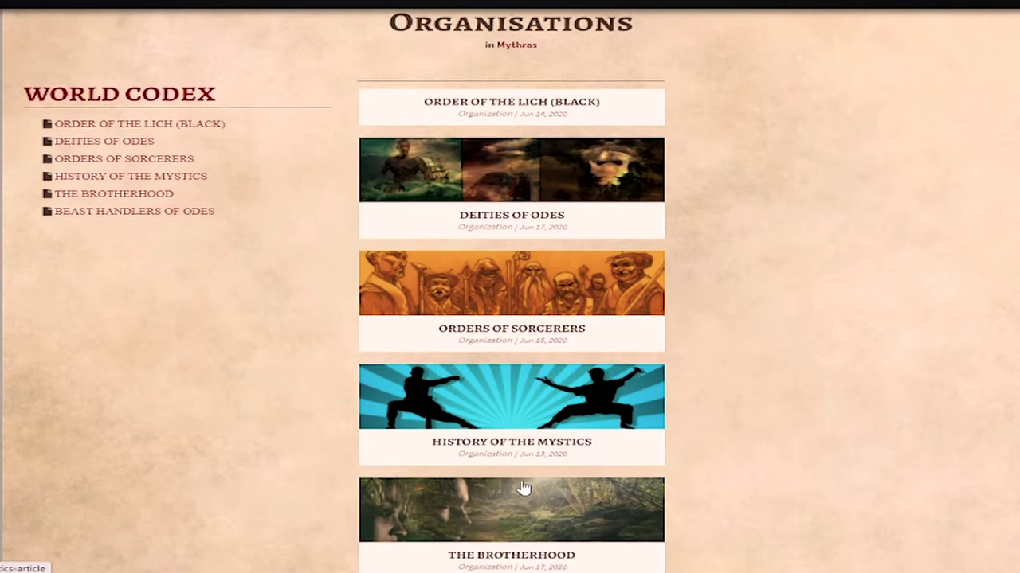
pyautogui.click(507, 412)
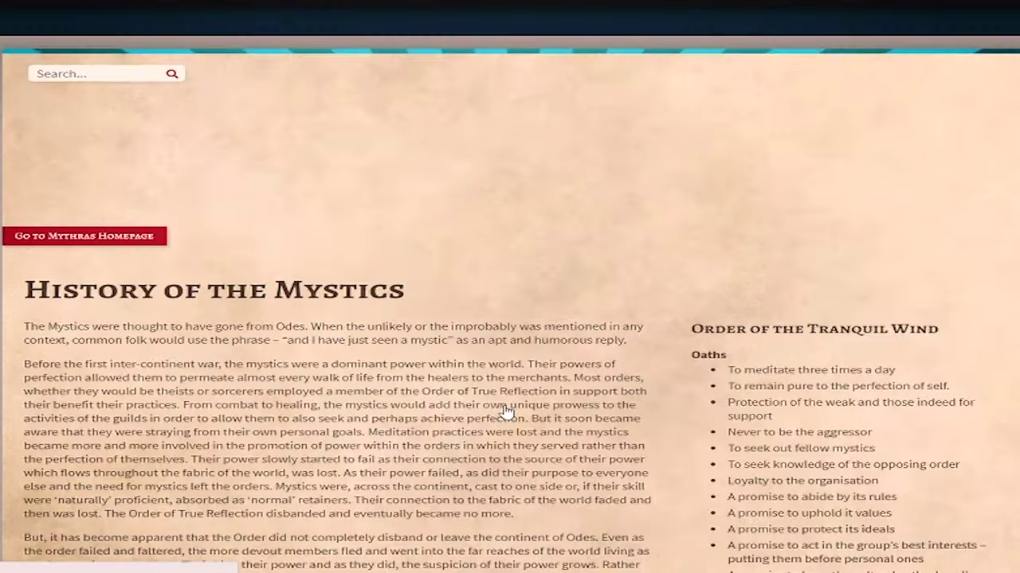
pyautogui.scroll(-2, 507, 412)
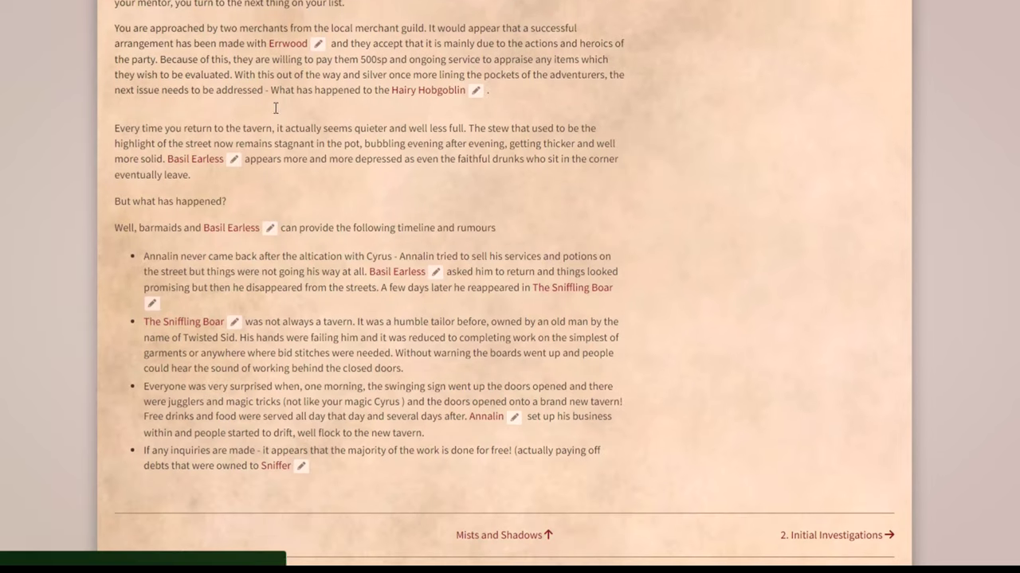
# View the Basil Earless article linked above the rumours in the plot article, and return to the plot.
pyautogui.scroll(-2, 279, 106)
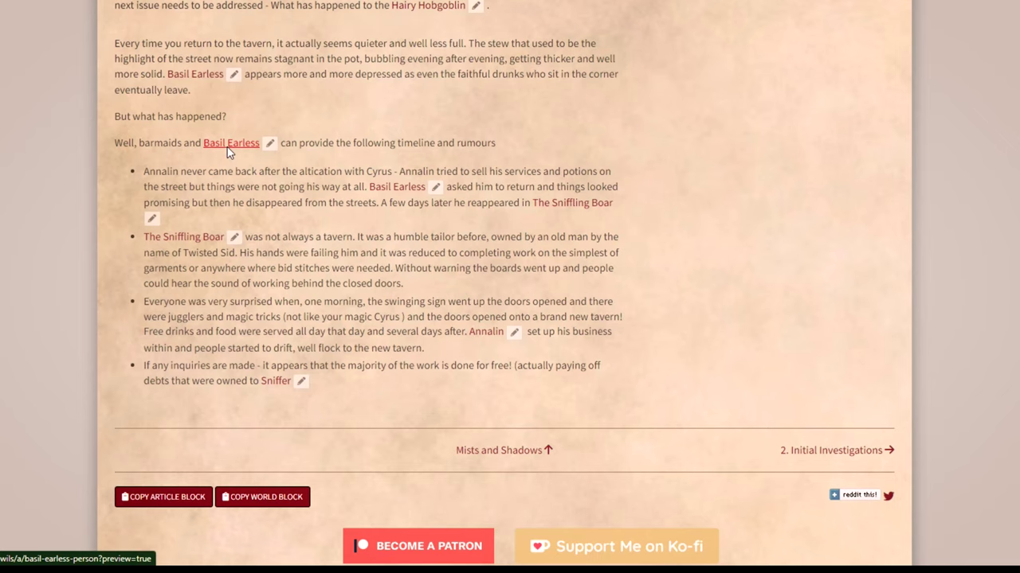
pyautogui.click(230, 144)
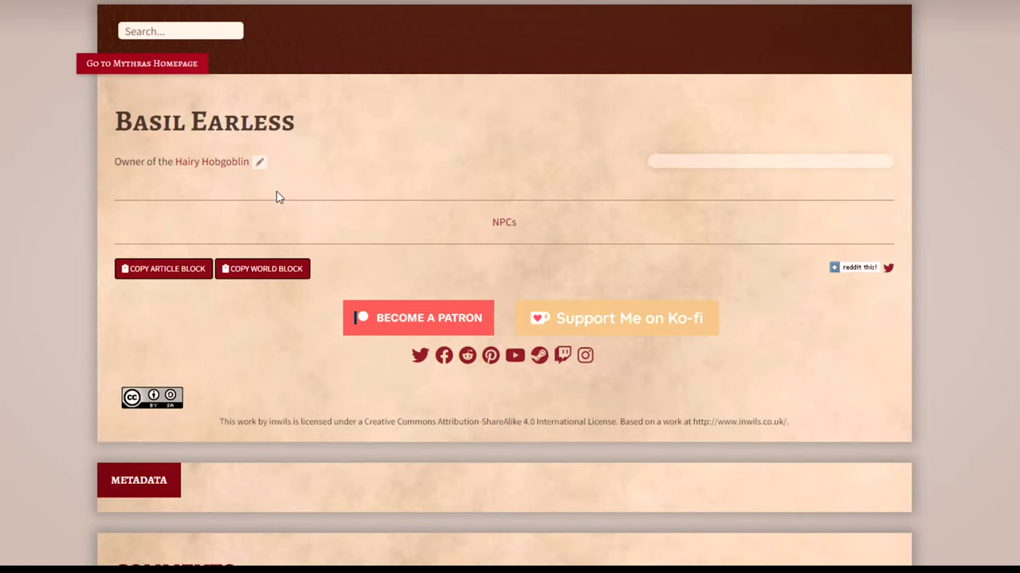
pyautogui.hotkey('alt', 'Left')
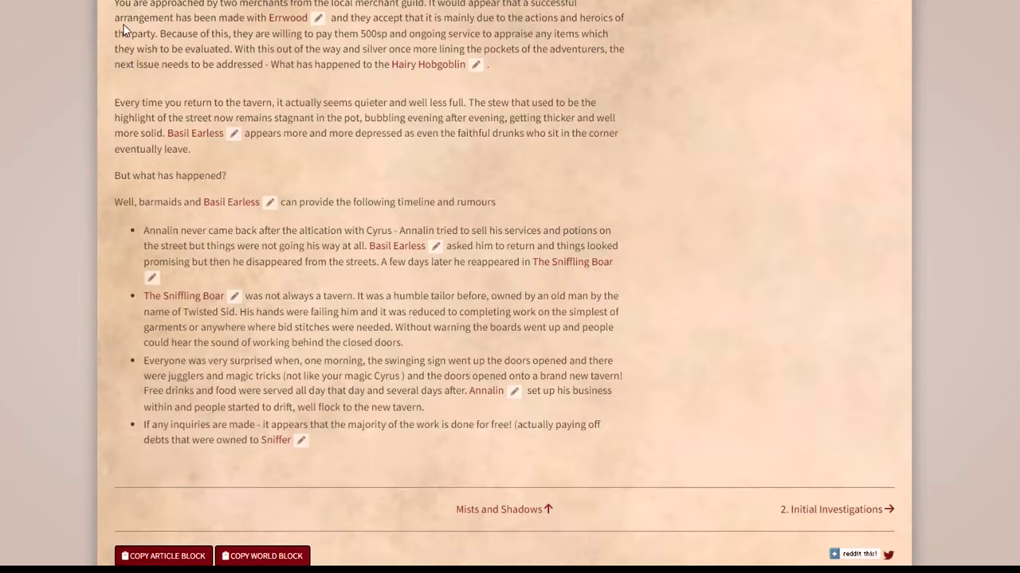
# View the Annalin character article linked in the rumours list, and return to the plot.
pyautogui.scroll(-3, 414, 188)
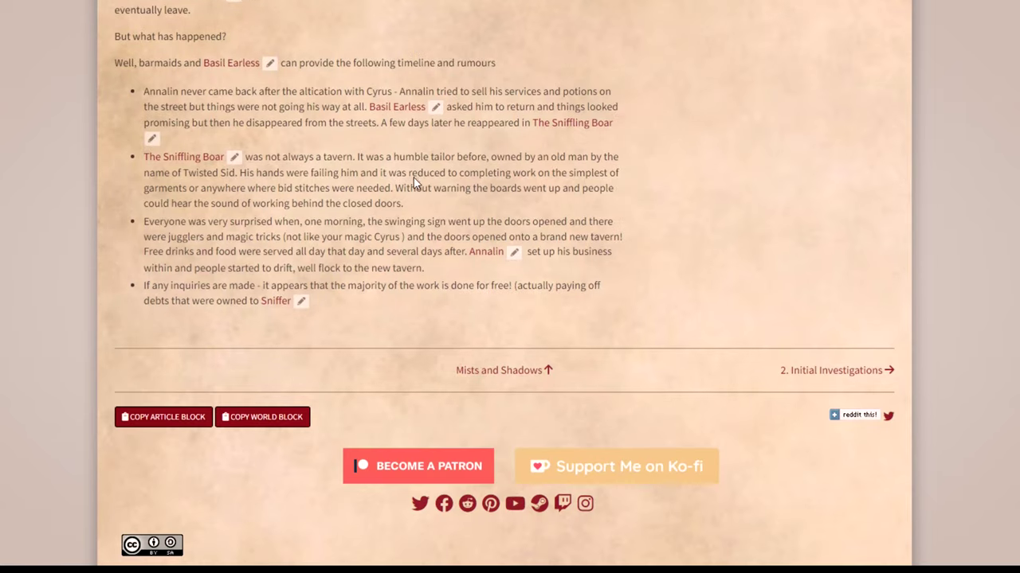
pyautogui.click(486, 252)
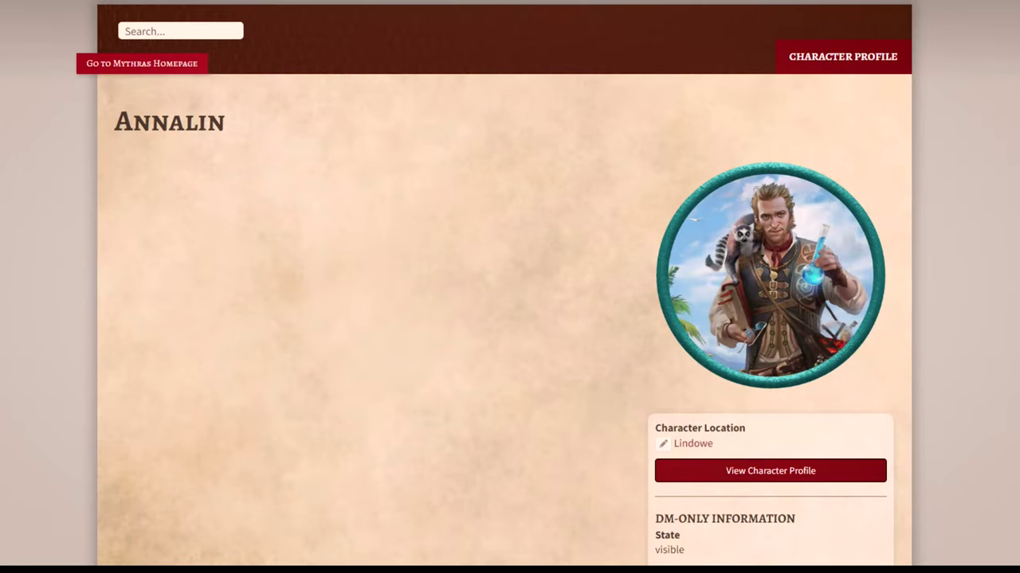
pyautogui.hotkey('alt', 'Left')
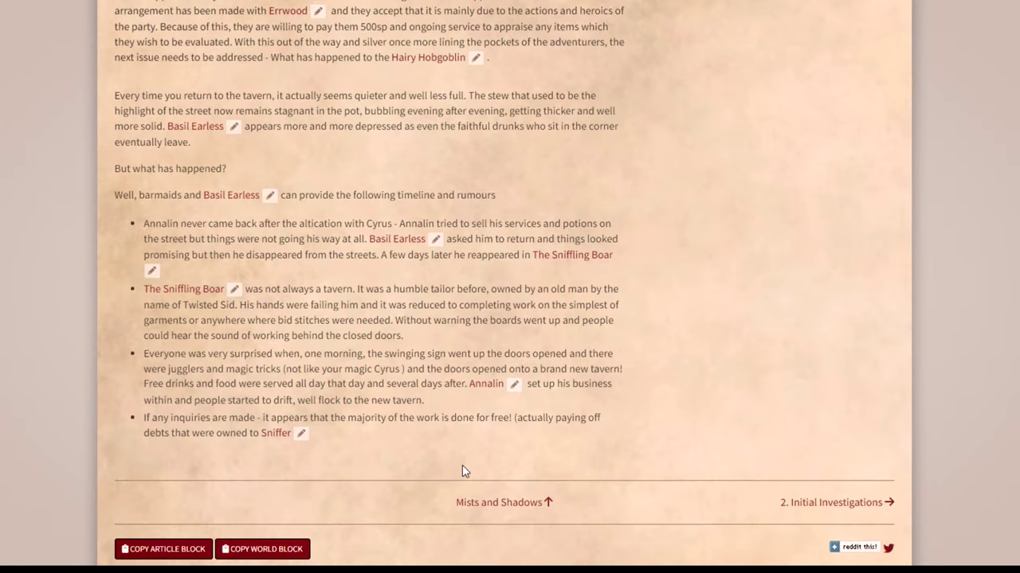
# Go to the next plot article, 2. Initial Investigations, and follow its link to Harmony-Leigh.
pyautogui.scroll(-2, 465, 472)
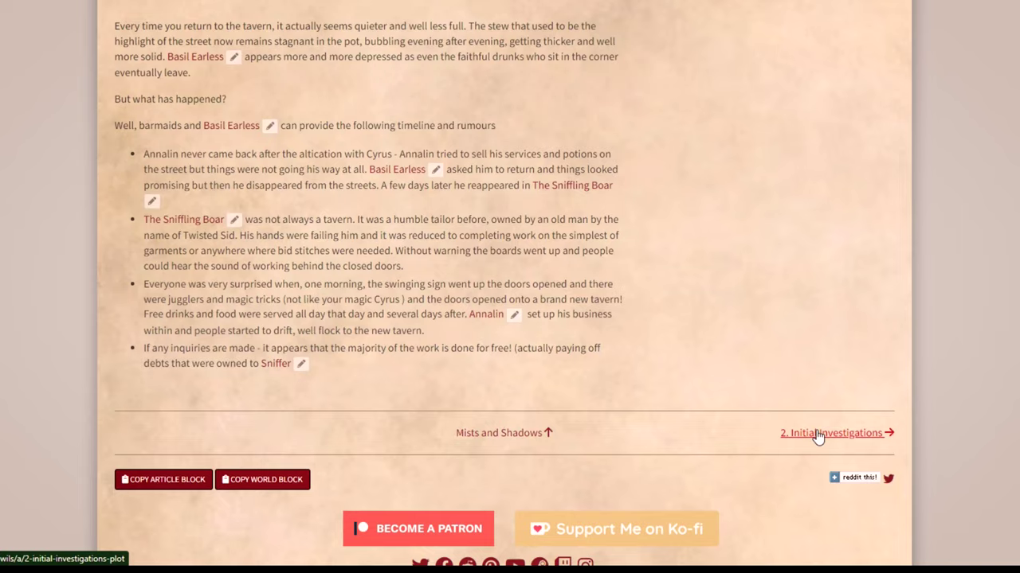
pyautogui.click(818, 436)
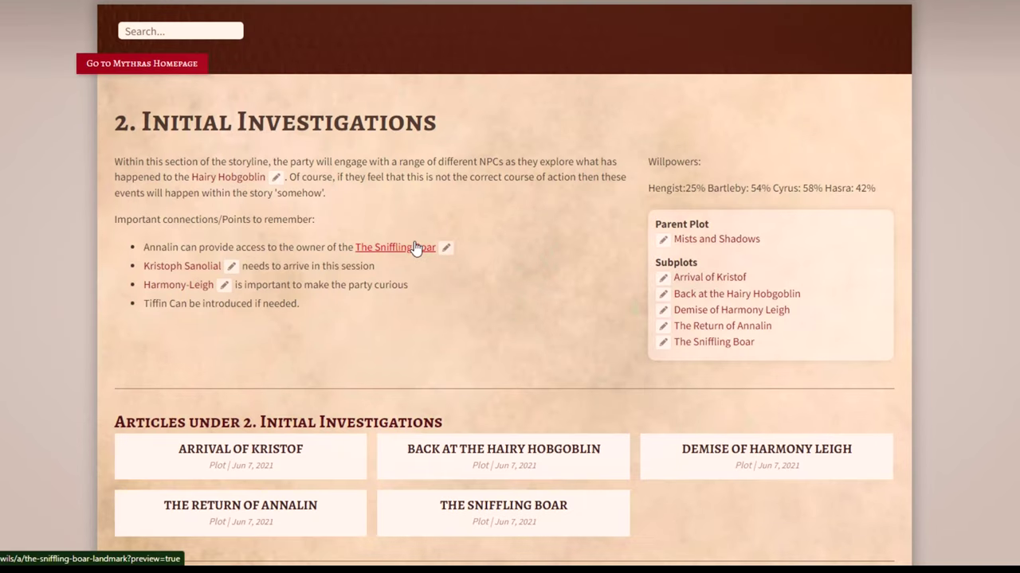
pyautogui.click(178, 285)
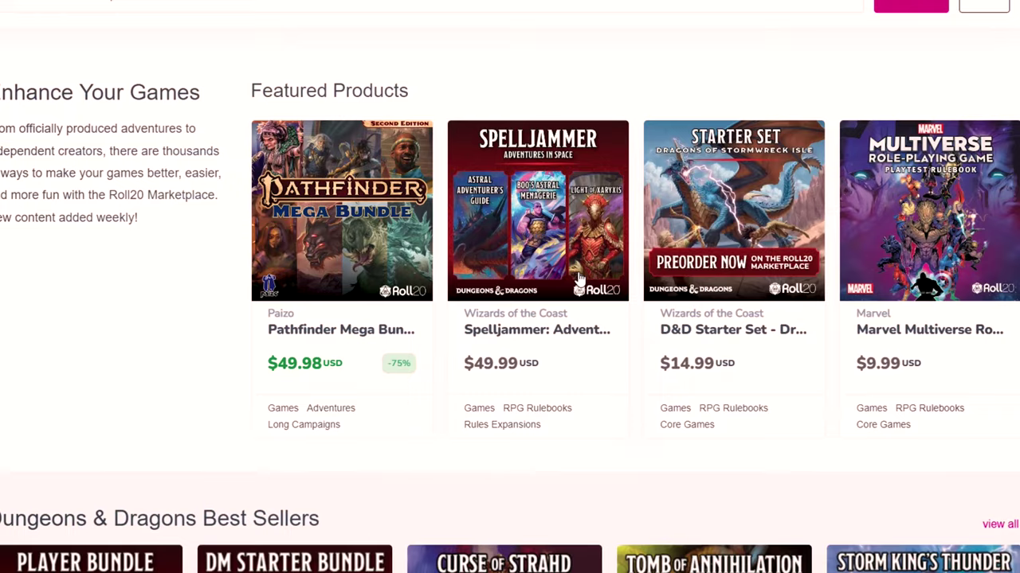
# Browse the Roll20 Marketplace from Featured Products through the Dungeons & Dragons, Wizards of the Coast, Paizo and Chaosium Inc. sections.
pyautogui.scroll(-2, 580, 279)
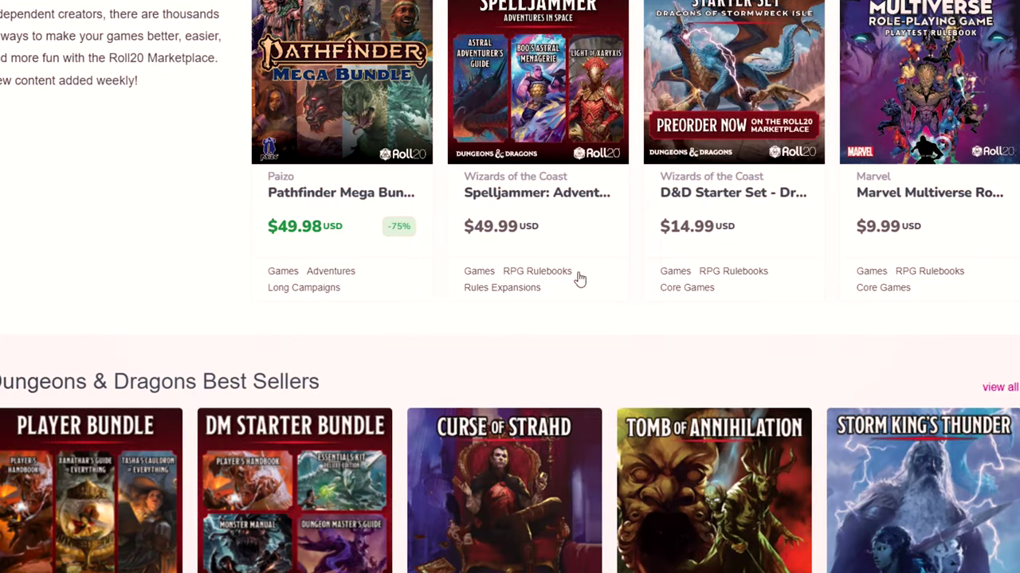
pyautogui.scroll(-9, 580, 279)
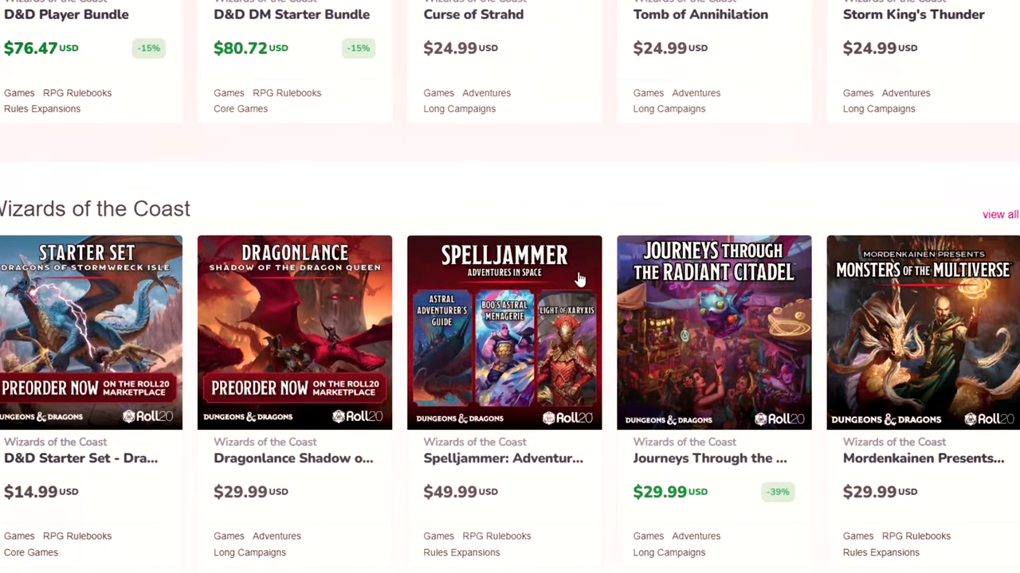
pyautogui.scroll(-8, 580, 278)
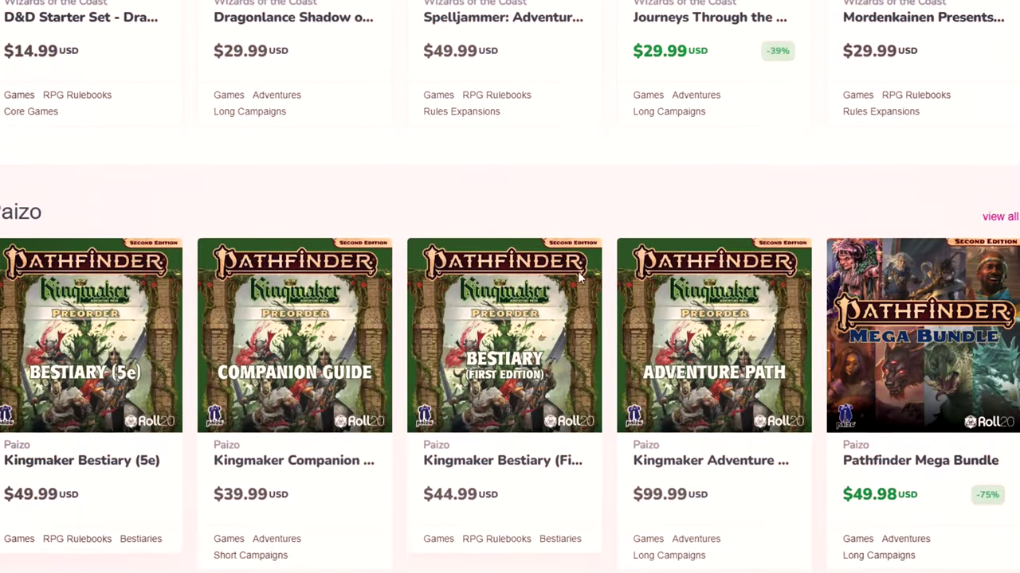
pyautogui.scroll(-8, 580, 279)
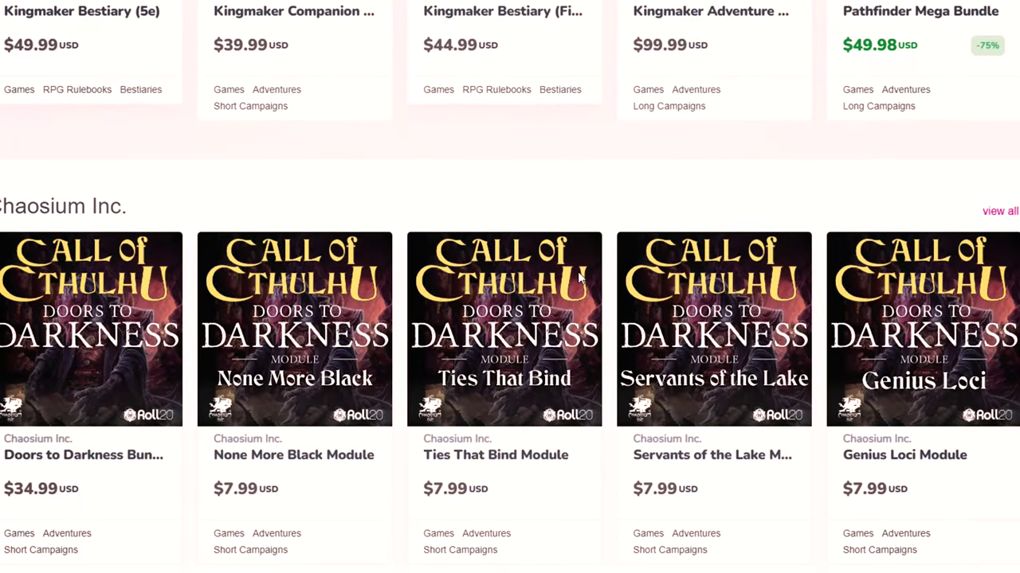
pyautogui.scroll(-2, 580, 279)
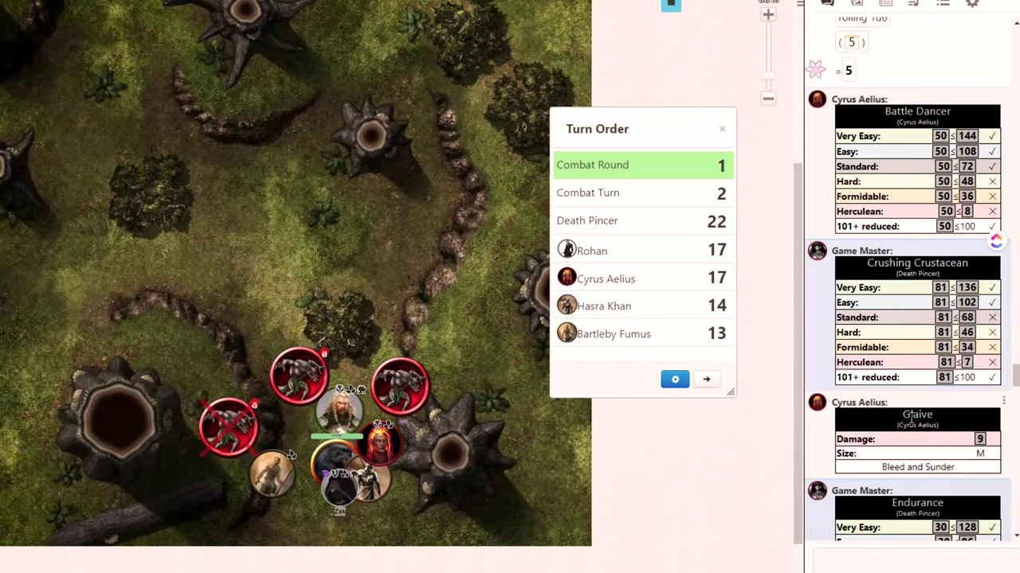
# Review the skill, damage and endurance rolls in the chat log of the Roll20 combat session.
pyautogui.scroll(-3, 927, 408)
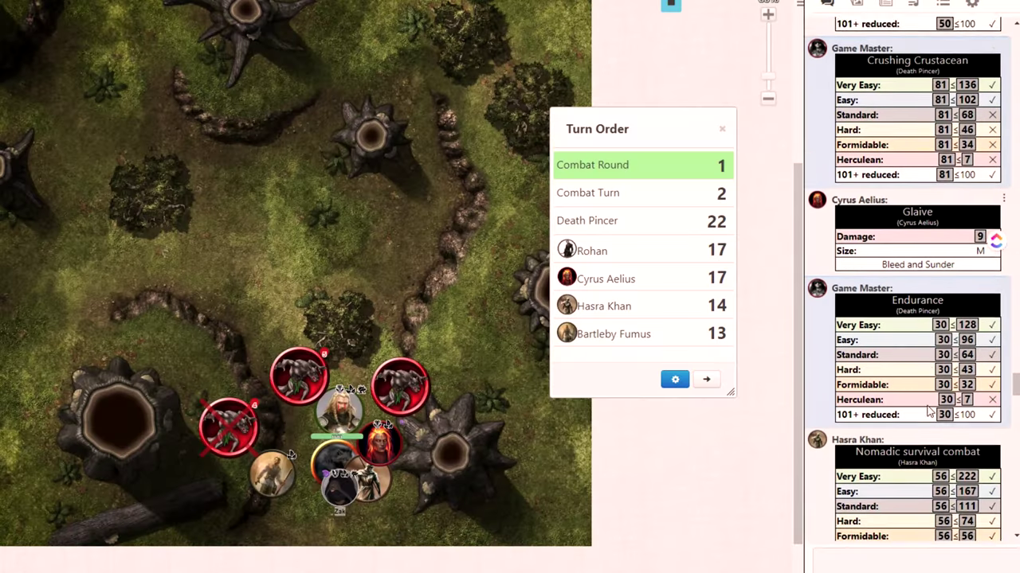
pyautogui.scroll(-5, 928, 408)
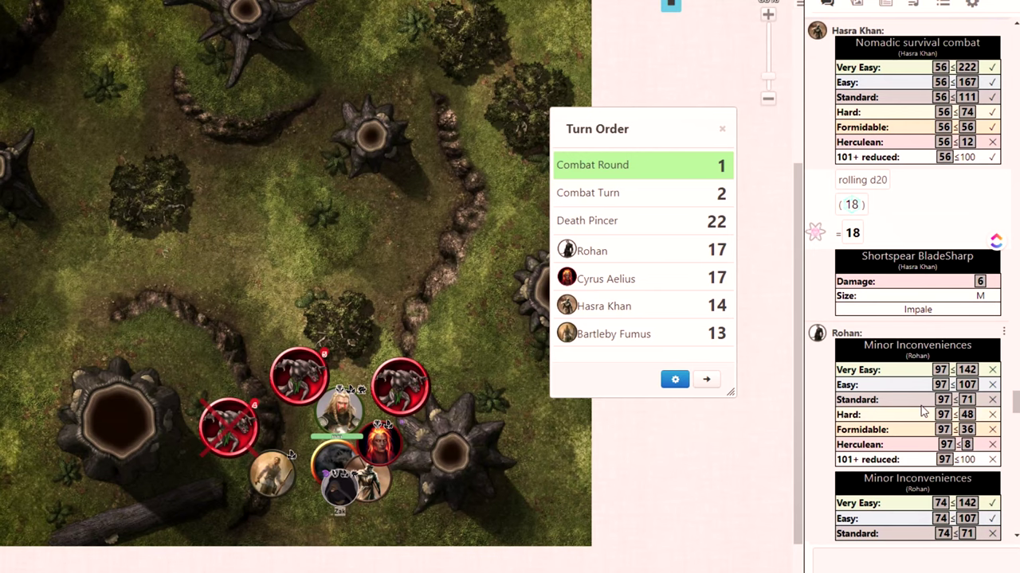
pyautogui.scroll(-2, 920, 412)
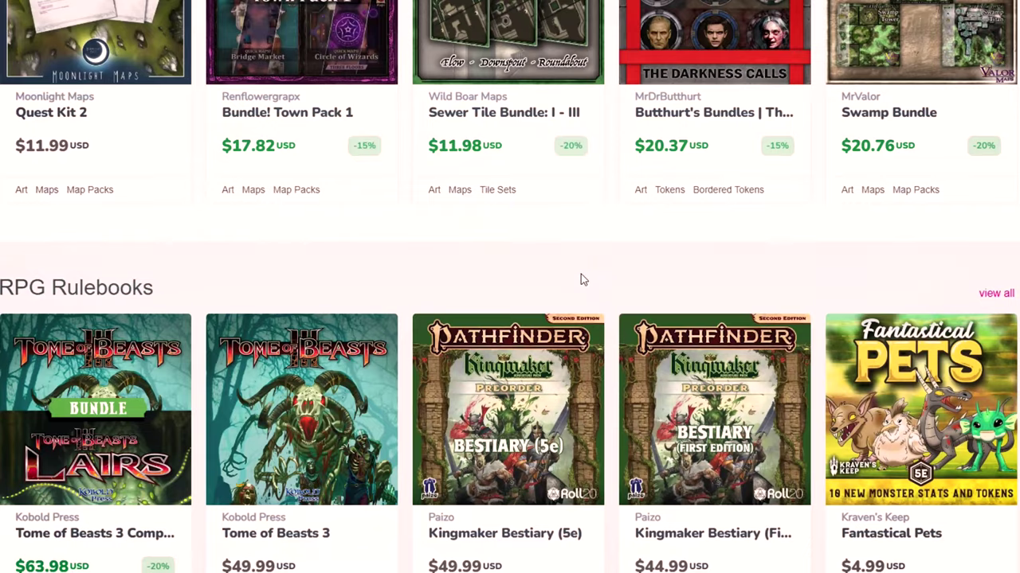
# Browse the RPG Rulebooks and Token Packs sections of the Roll20 Marketplace.
pyautogui.scroll(-5, 580, 274)
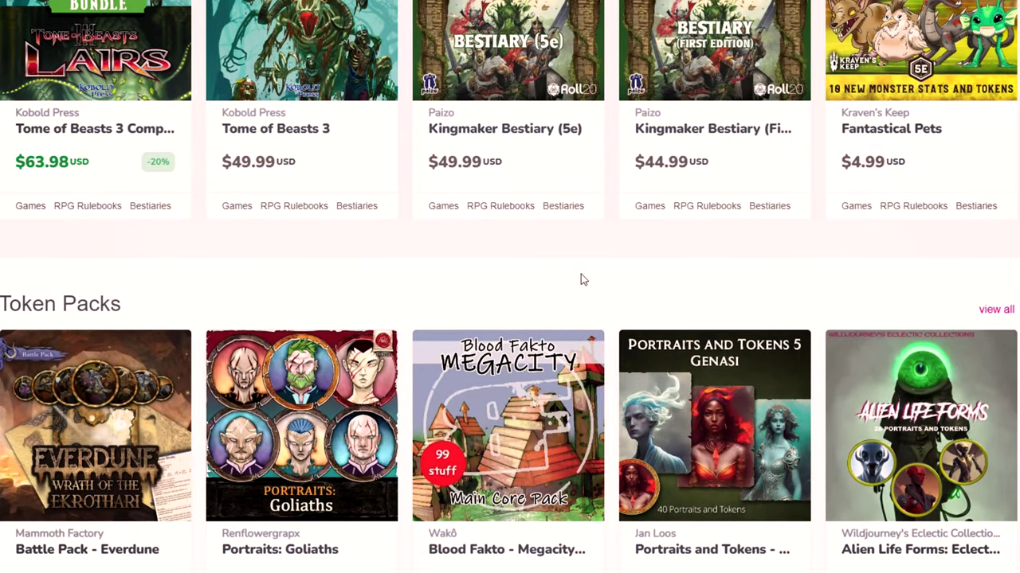
pyautogui.scroll(-2, 580, 278)
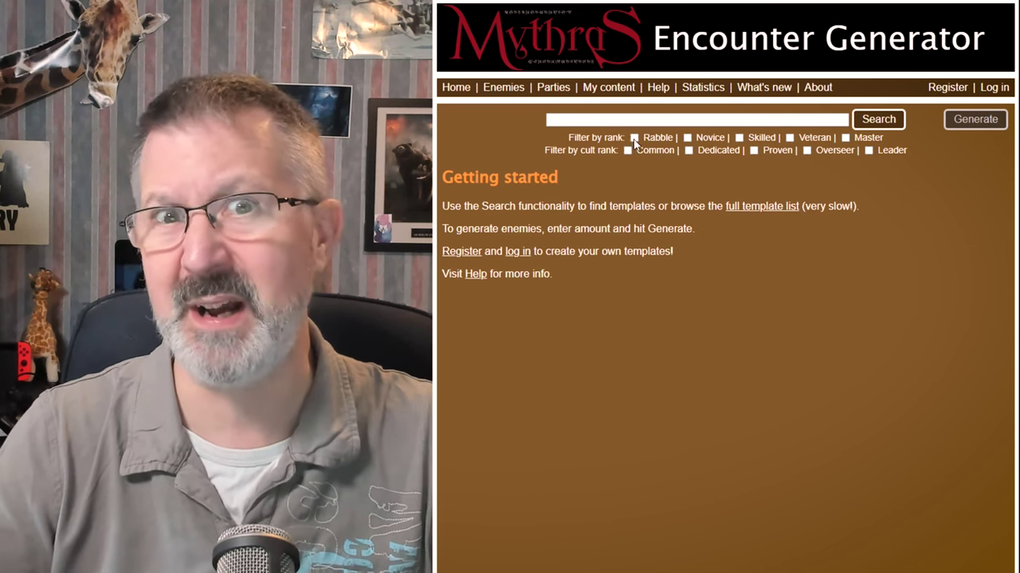
# In the Mythras Encounter Generator, search for "bandits" templates filtered to the Rabble rank.
pyautogui.click(634, 138)
pyautogui.click(710, 119)
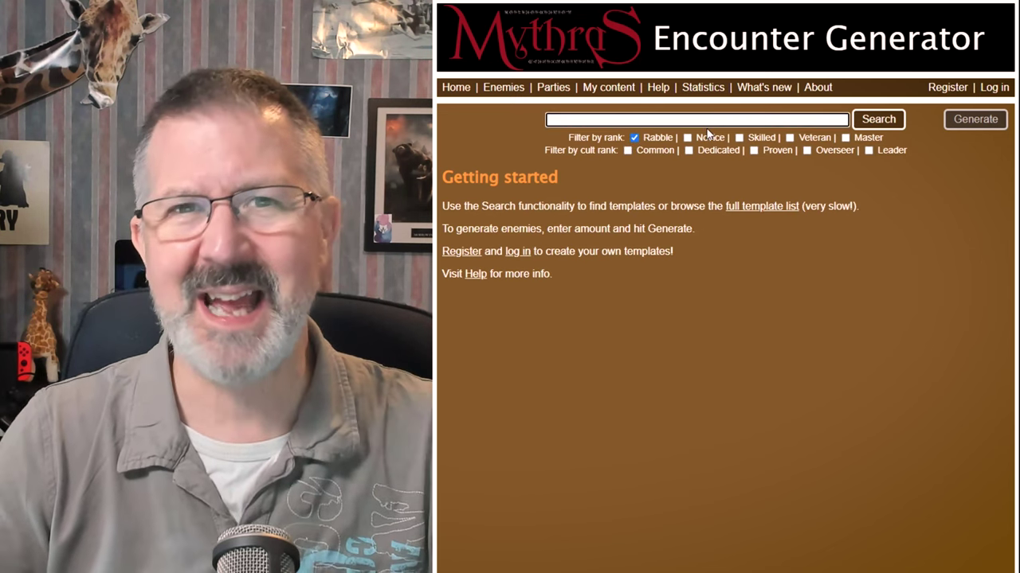
pyautogui.write('bandits')
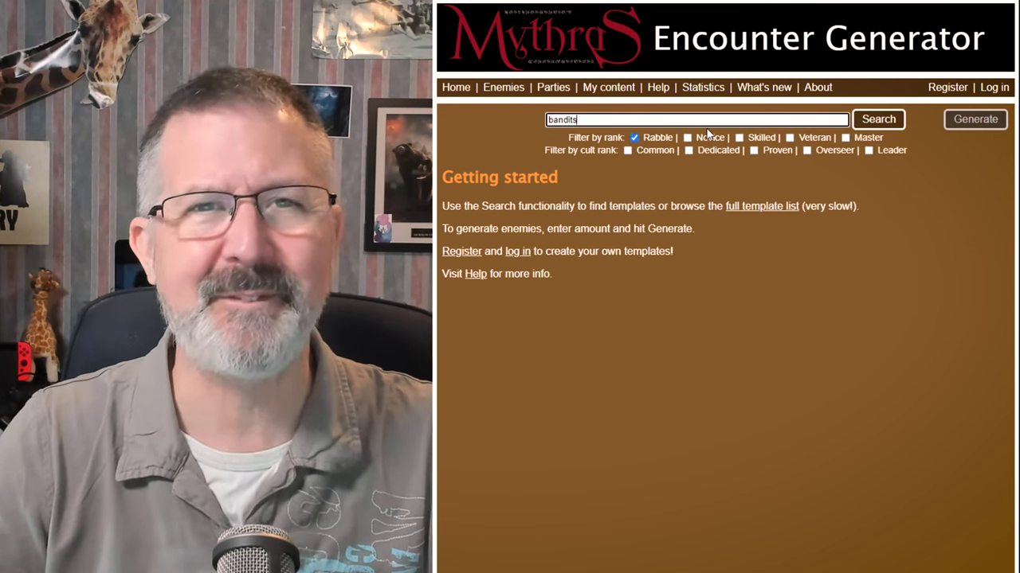
pyautogui.click(876, 119)
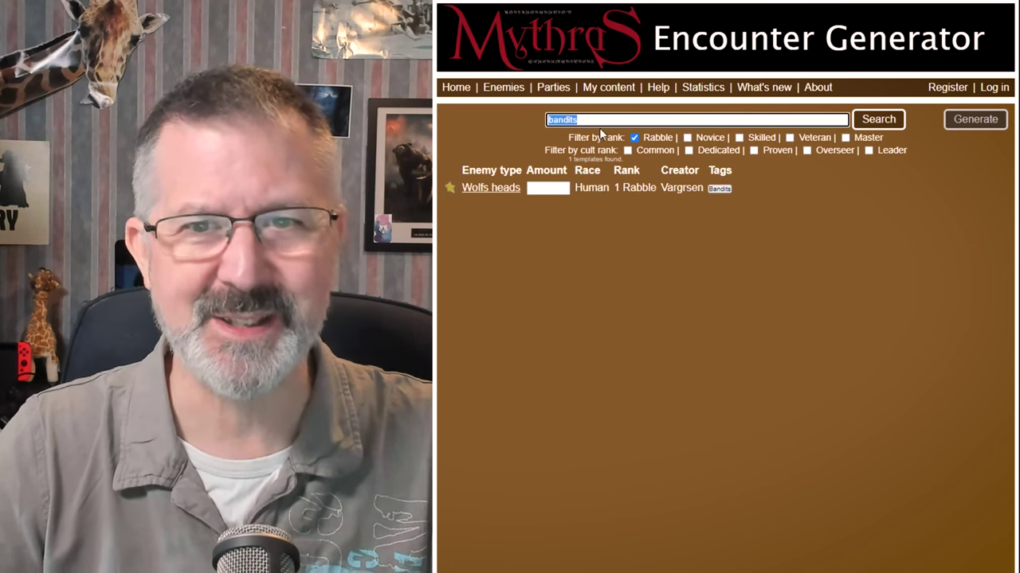
# Search the Rabble templates for "bandit" and open the Medieval Bandit template.
pyautogui.click(599, 119)
pyautogui.press('Return')
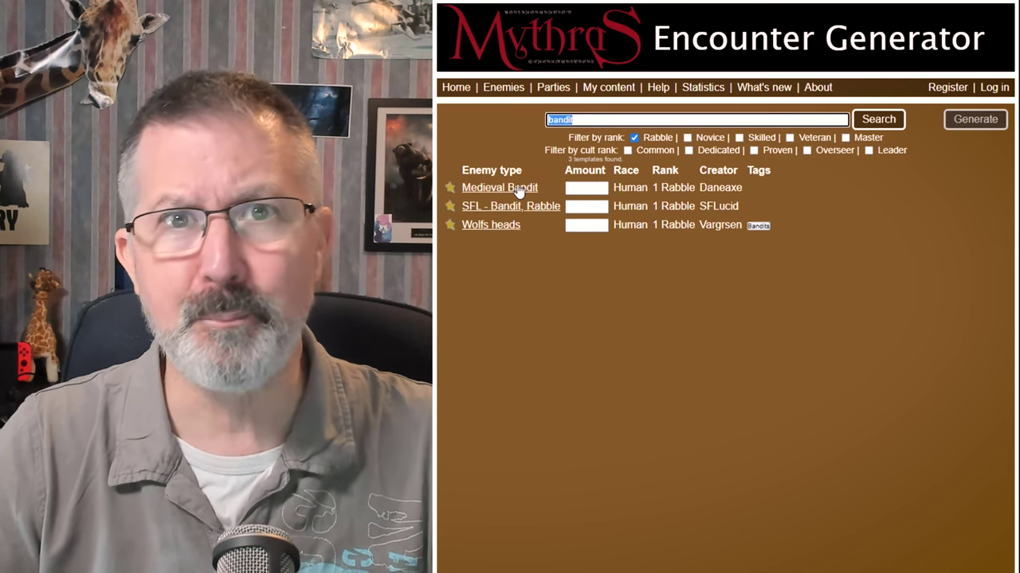
pyautogui.click(518, 189)
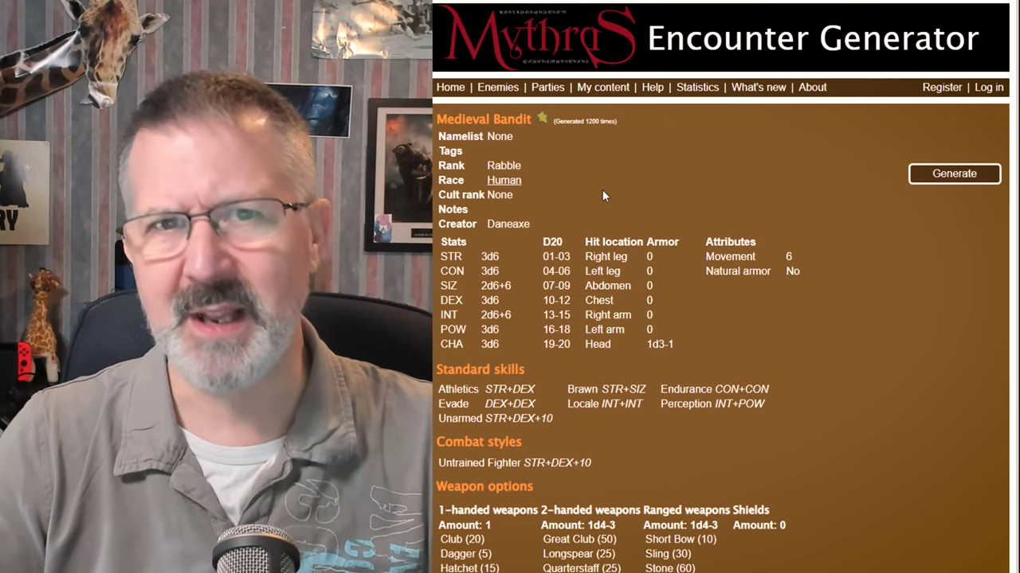
# Generate an enemy from the Medieval Bandit template.
pyautogui.scroll(-1, 565, 188)
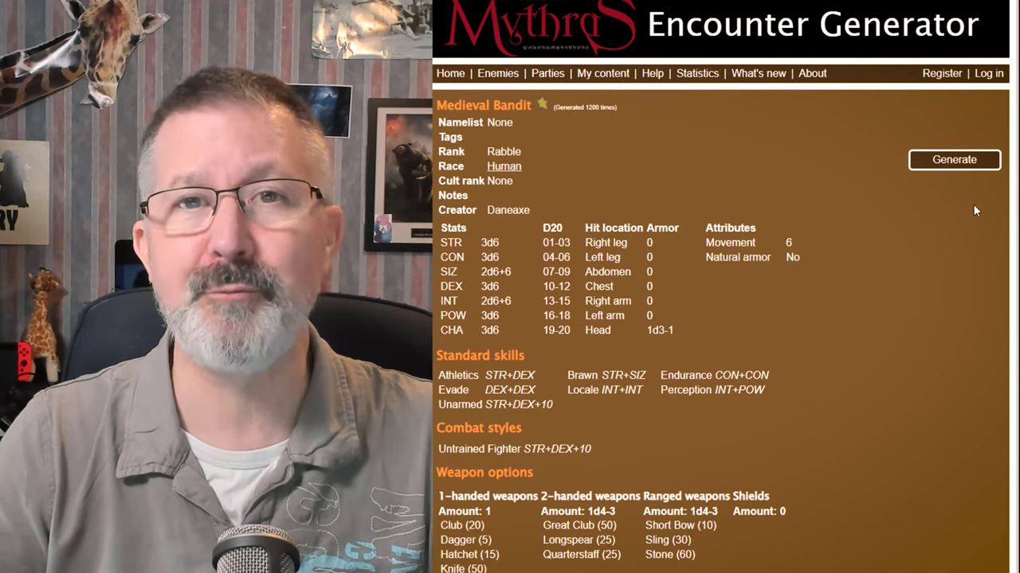
pyautogui.click(959, 160)
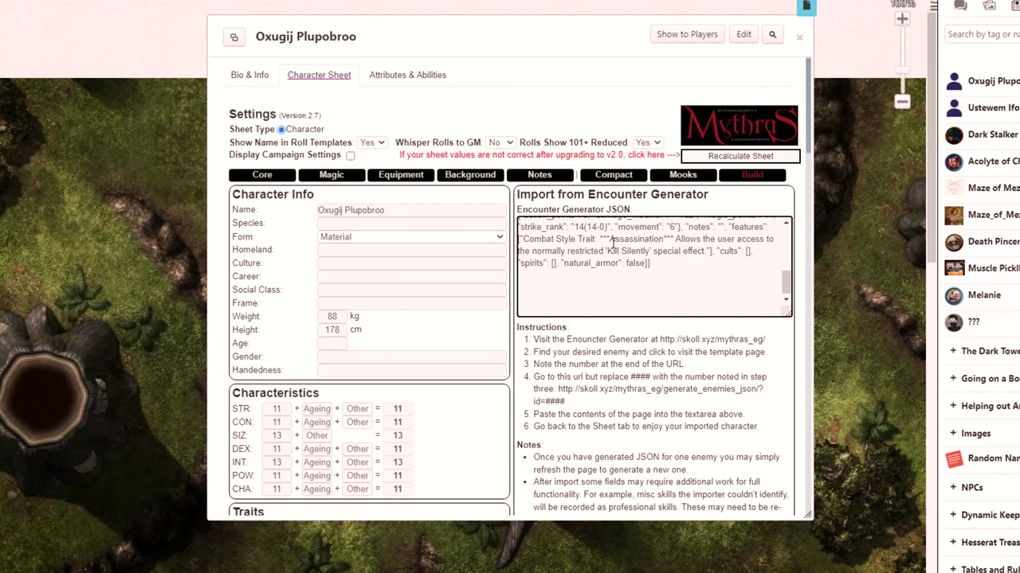
# In Roll20, apply the pasted Encounter Generator JSON to the character sheet and review the imported core stats and combat skills.
pyautogui.scroll(-1, 612, 242)
pyautogui.click(487, 278)
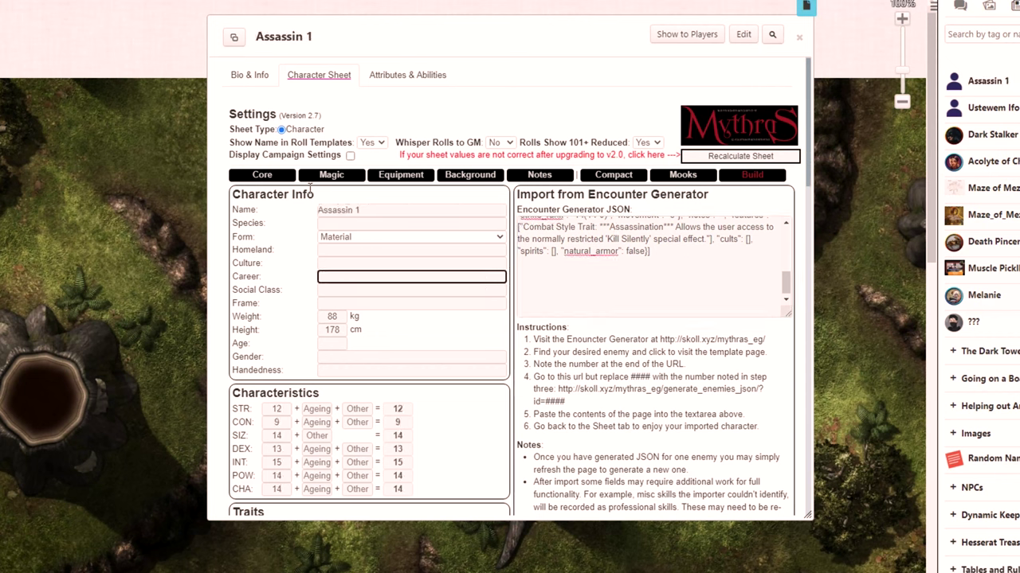
pyautogui.click(266, 177)
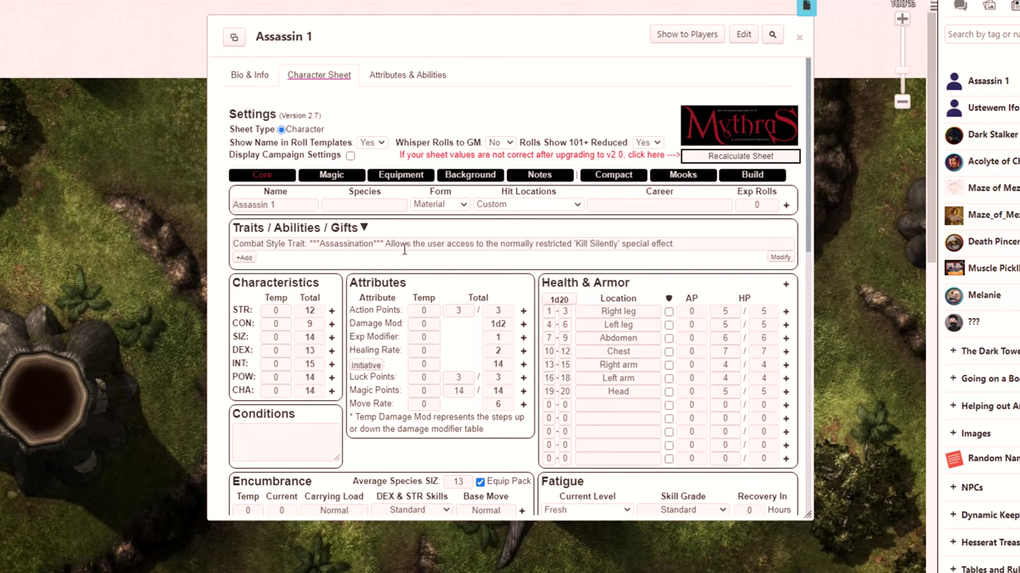
pyautogui.scroll(-3, 470, 353)
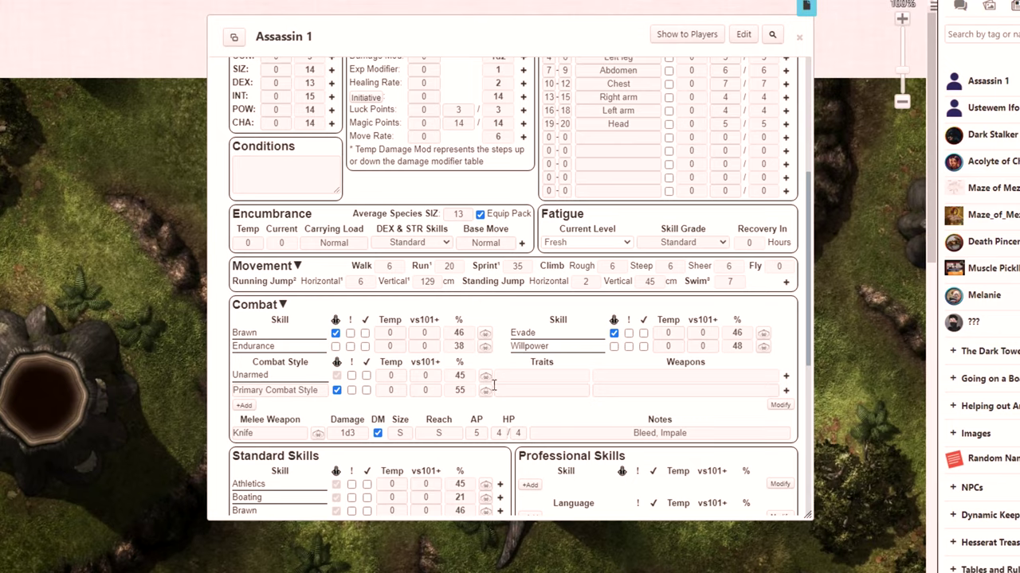
pyautogui.scroll(3, 490, 389)
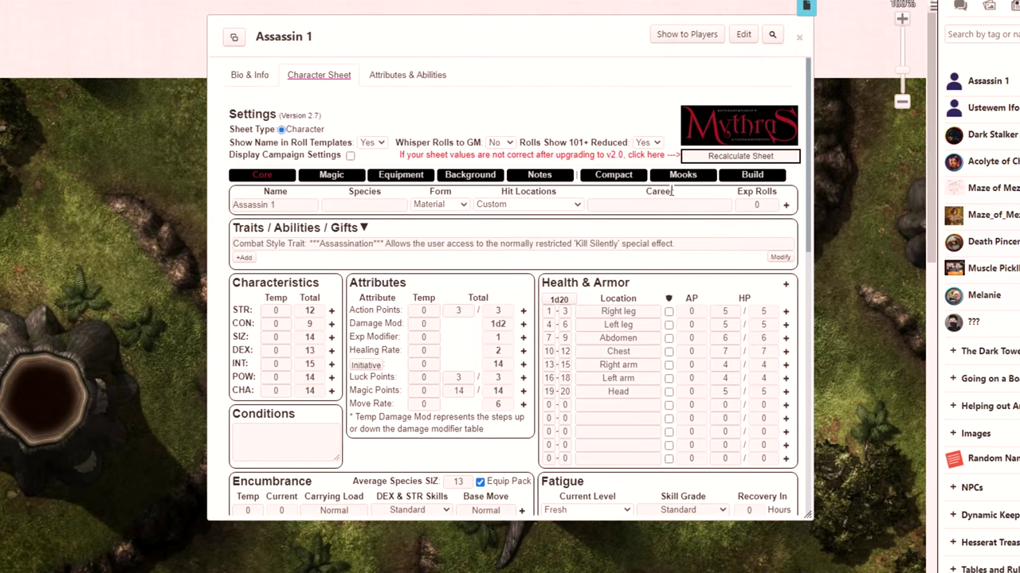
# Show the assassin's Mooks sheet and review its attributes, hit locations, combat and skills sections.
pyautogui.click(682, 176)
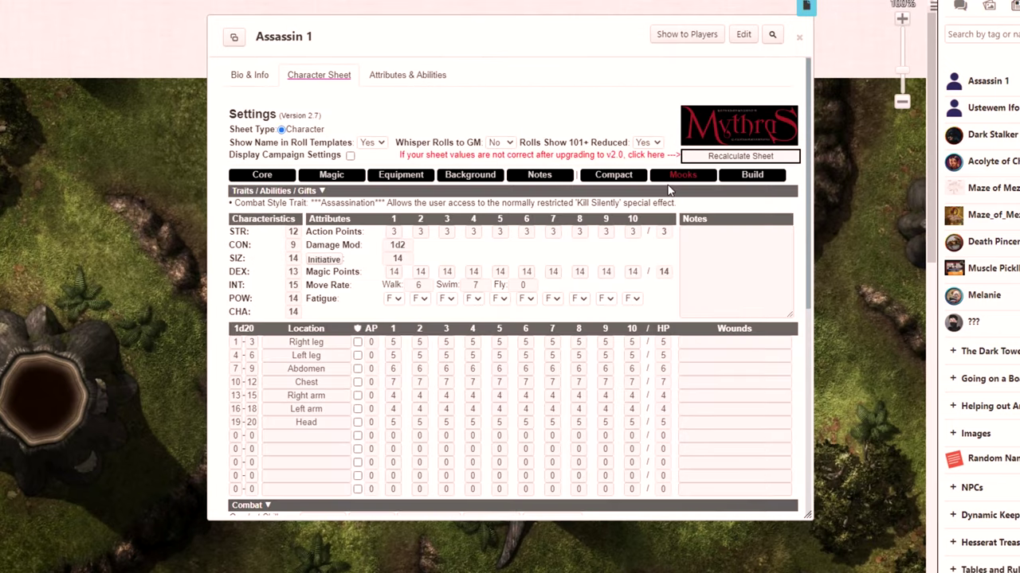
pyautogui.scroll(-1, 550, 297)
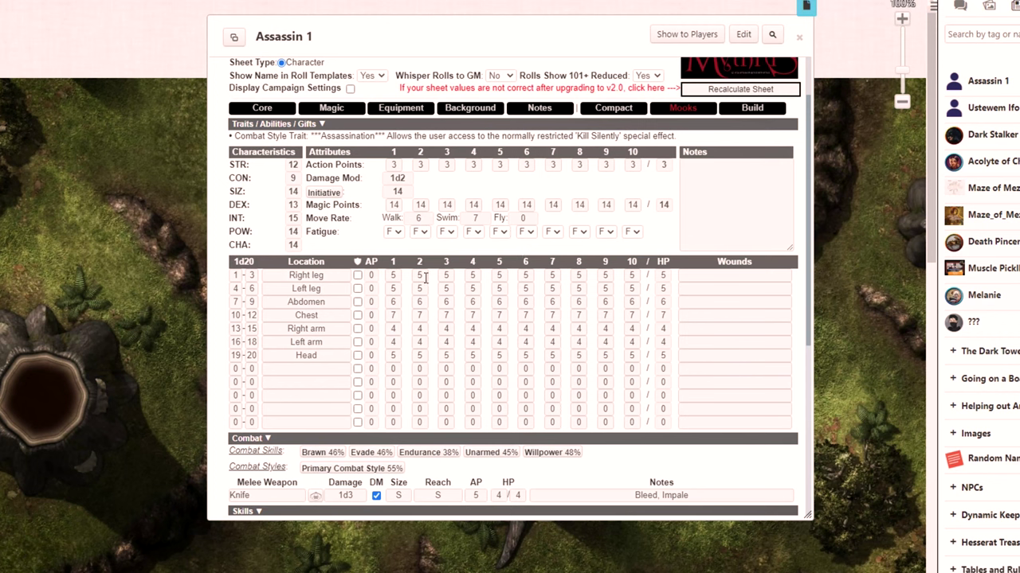
pyautogui.scroll(-3, 466, 287)
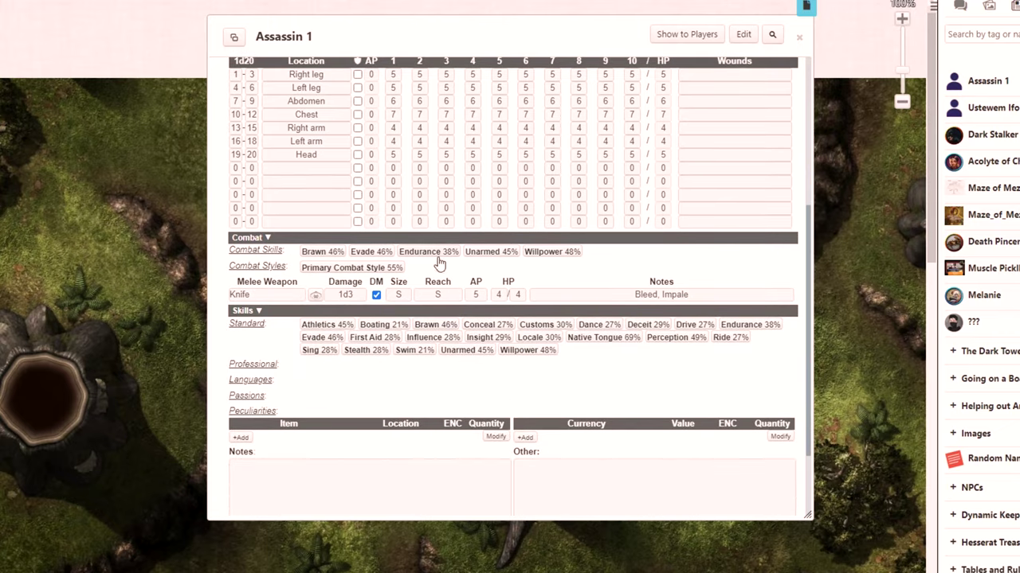
pyautogui.scroll(4, 386, 377)
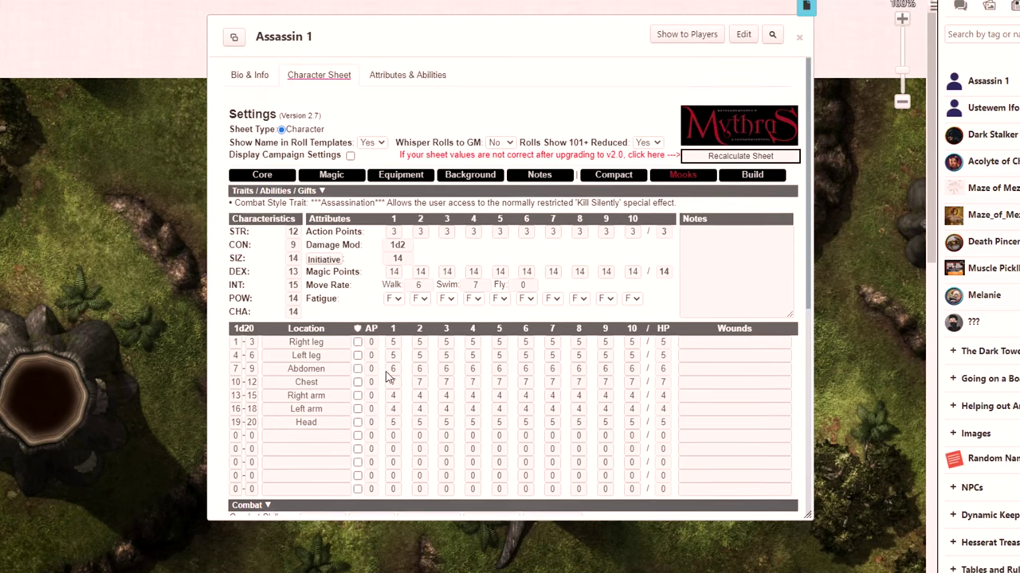
# Check the fatigue levels available for mooks 1 and 3, and select mook 1's magic points.
pyautogui.click(401, 300)
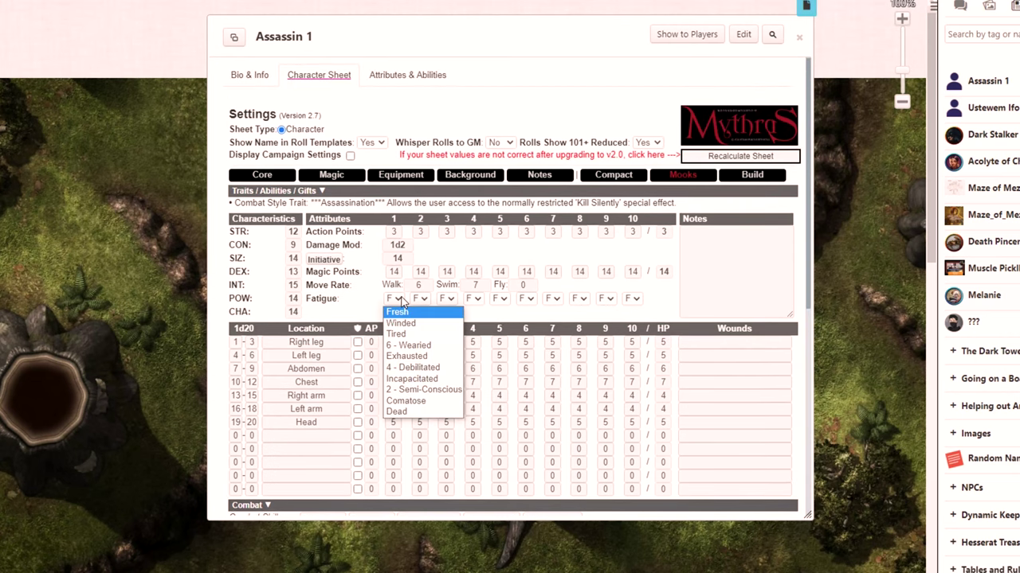
pyautogui.click(448, 299)
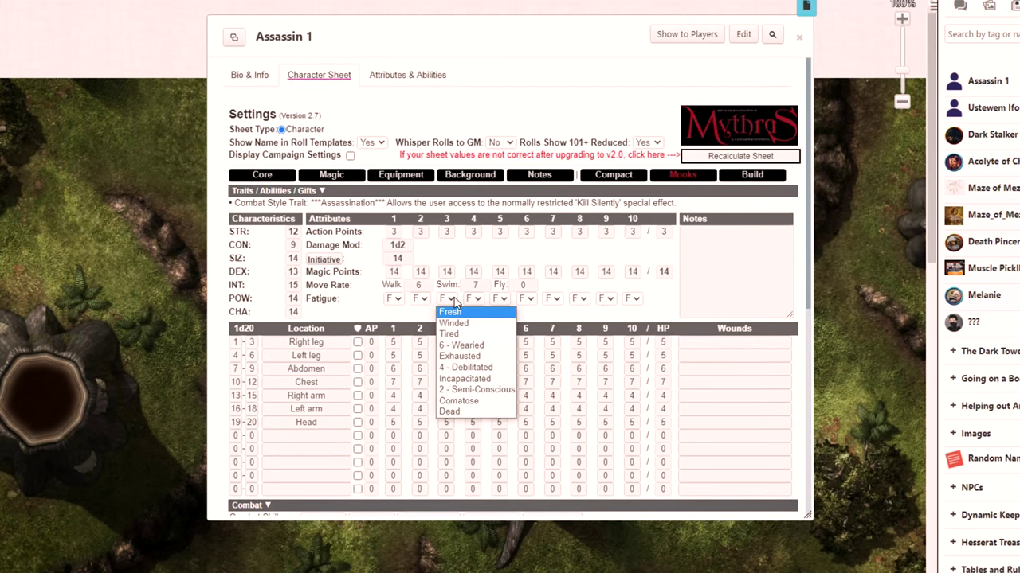
pyautogui.click(394, 271)
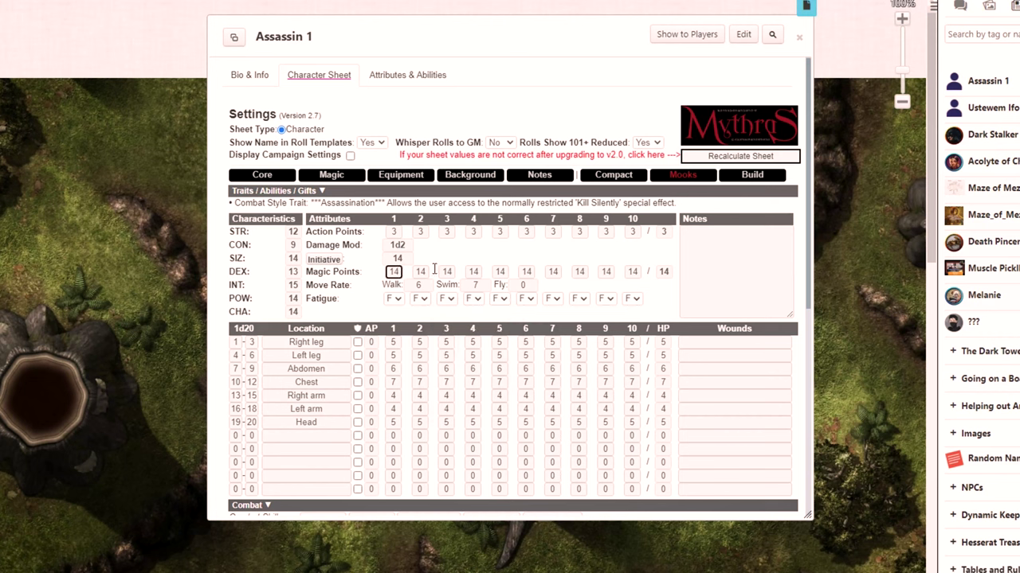